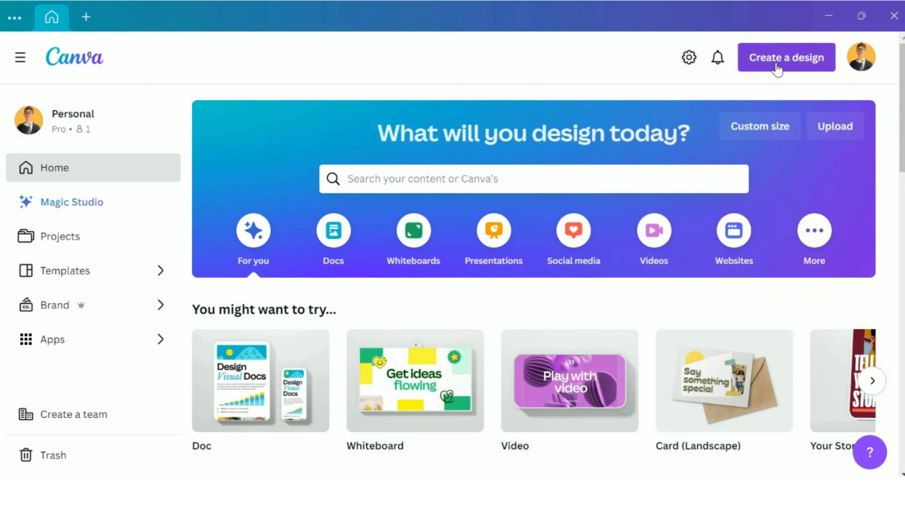
Step: Create a new blank design with a custom size of 1280 × 720 px
{"action": "left_click", "coordinate": [751, 64]}
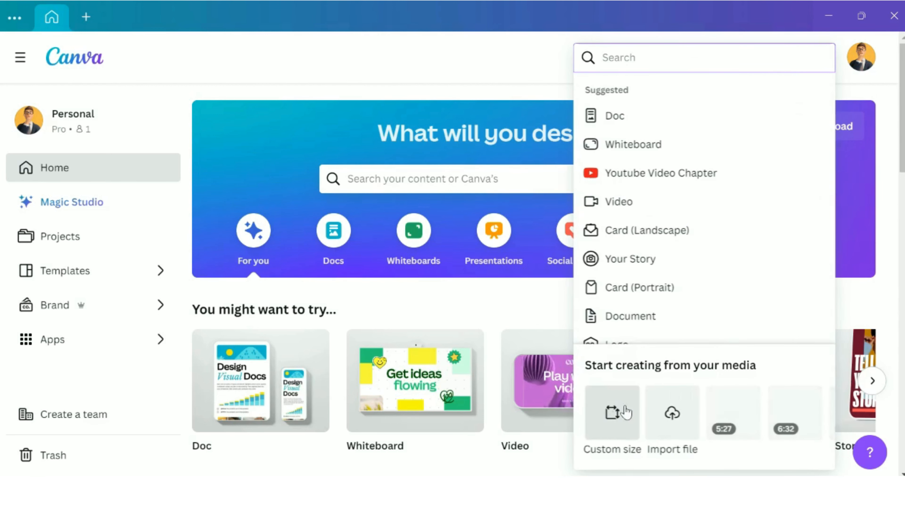
{"action": "left_click", "coordinate": [613, 416]}
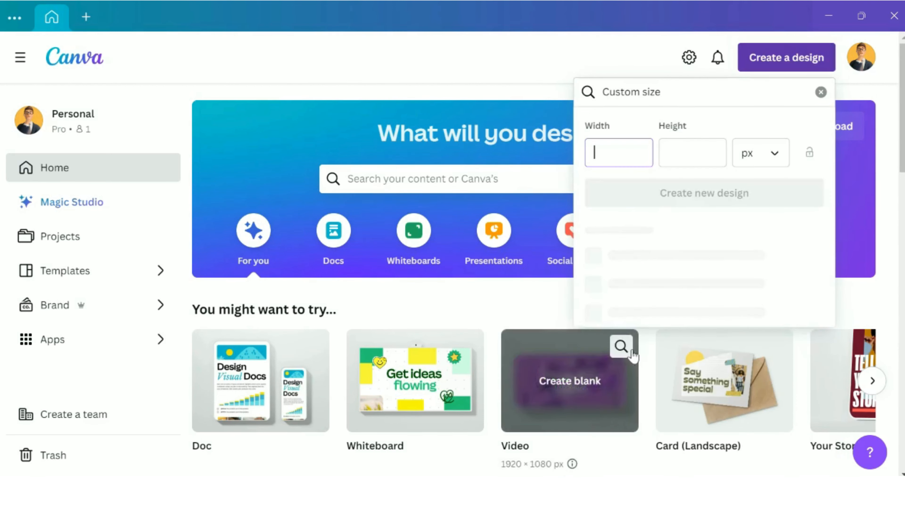
{"action": "left_click", "coordinate": [659, 194]}
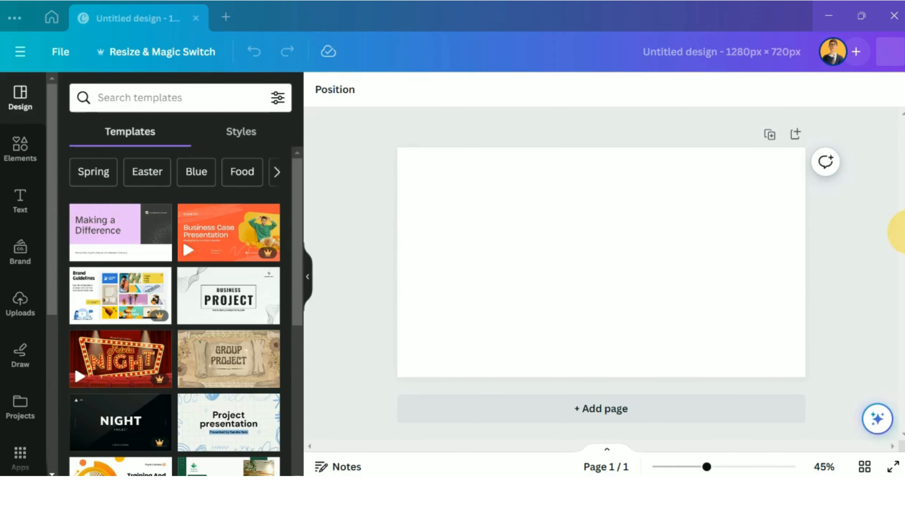
Step: Fill the blank page's background with the dark blue solid default color
{"action": "left_click", "coordinate": [550, 224]}
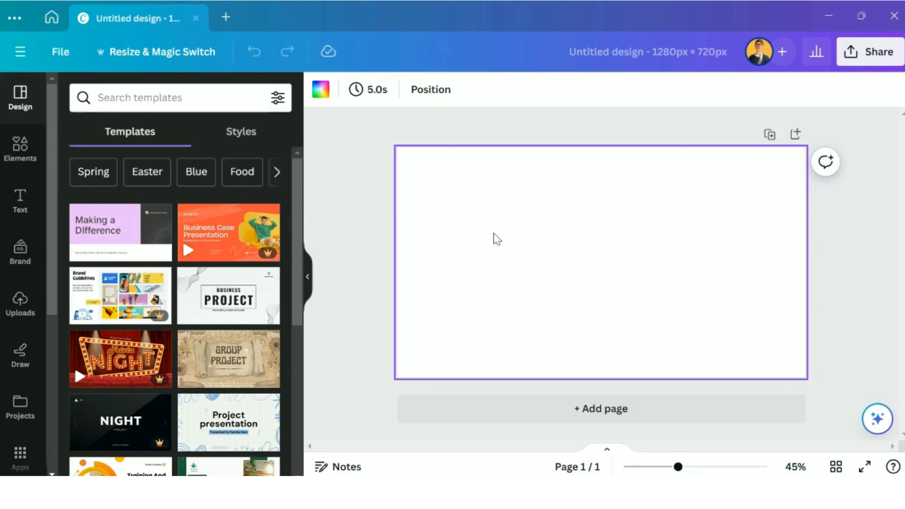
{"action": "left_click", "coordinate": [320, 89]}
{"action": "scroll", "coordinate": [241, 203], "scroll_direction": "down", "scroll_amount": 5}
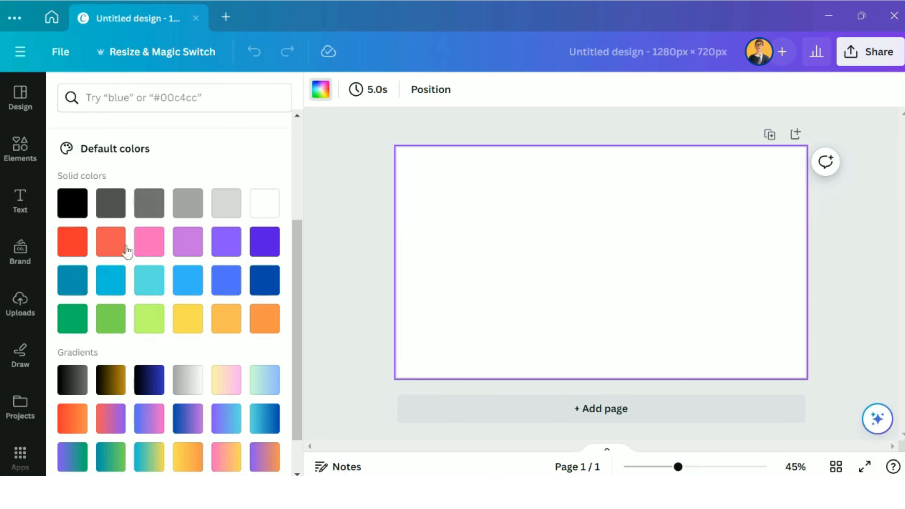
{"action": "left_click", "coordinate": [267, 285]}
{"action": "left_click", "coordinate": [365, 263]}
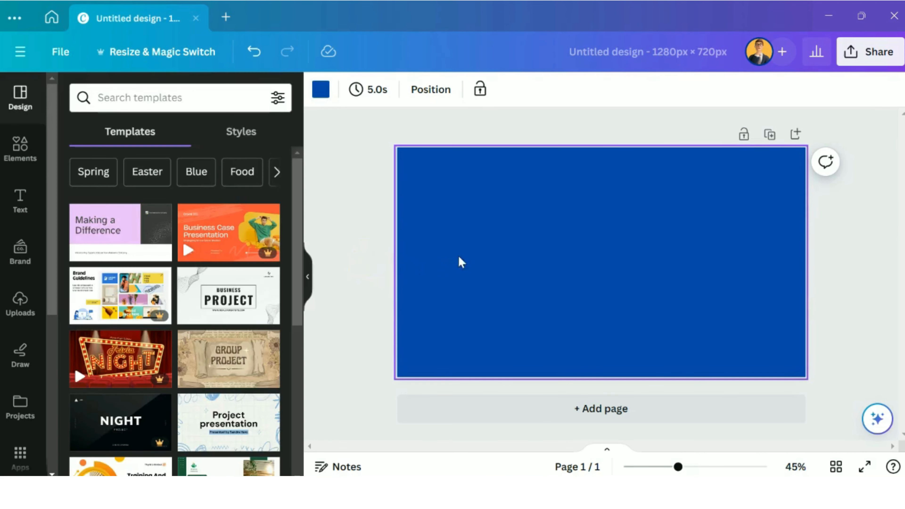
{"action": "left_click", "coordinate": [466, 251]}
Step: Add a default heading to the page and replace its text with "Drip"
{"action": "left_click", "coordinate": [24, 206]}
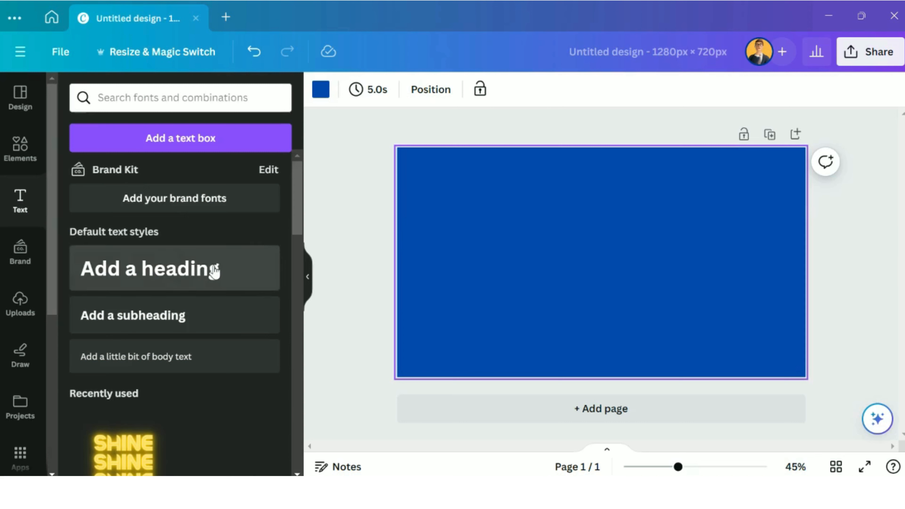
{"action": "left_click", "coordinate": [178, 272]}
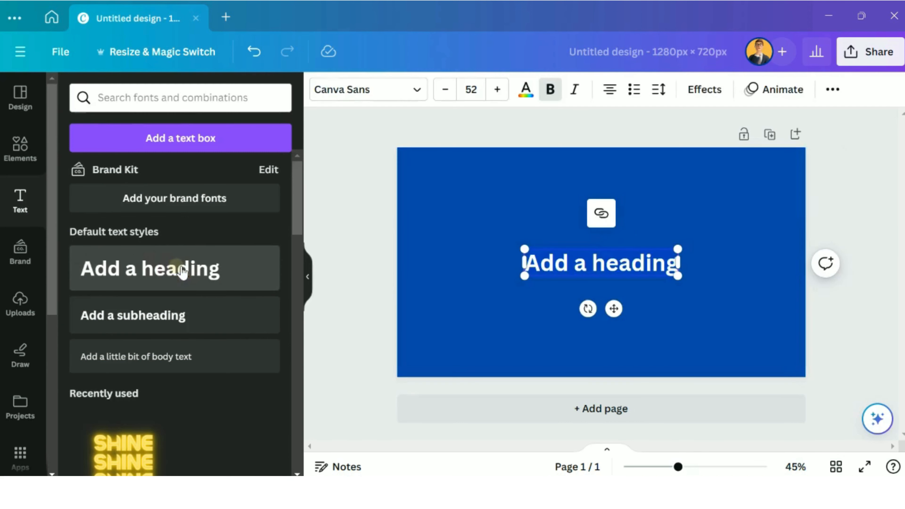
{"action": "double_click", "coordinate": [606, 280]}
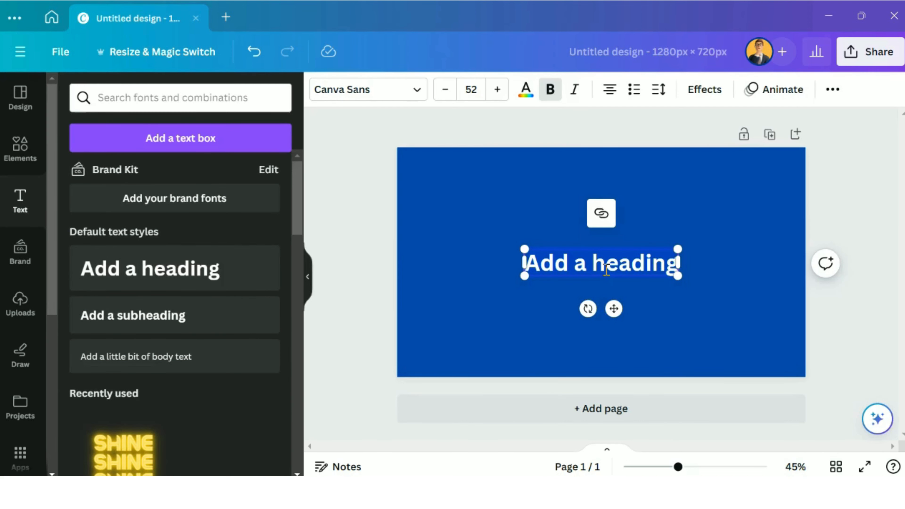
{"action": "triple_click", "coordinate": [606, 270]}
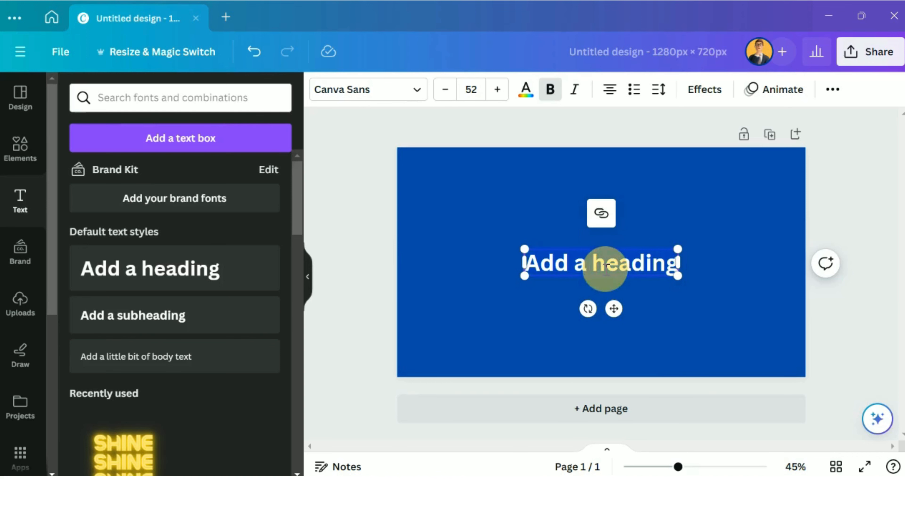
{"action": "type", "text": "Drip"}
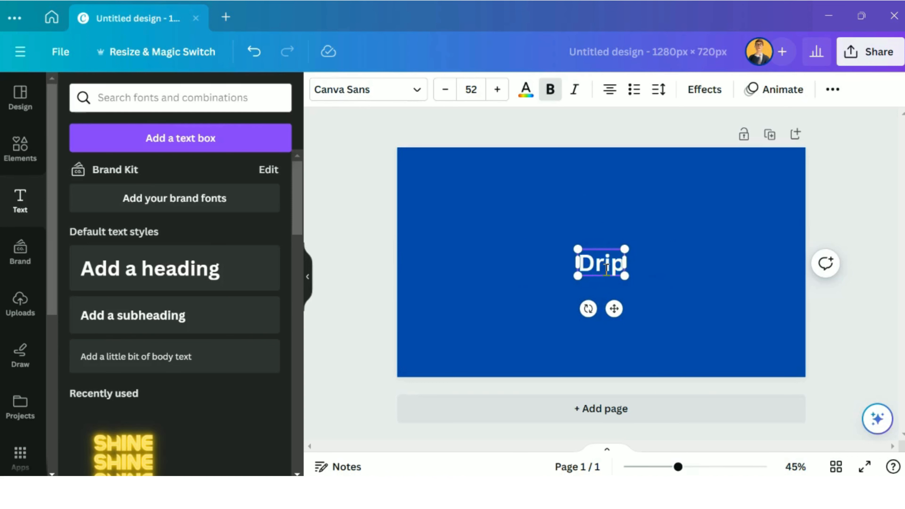
{"action": "left_click", "coordinate": [675, 278]}
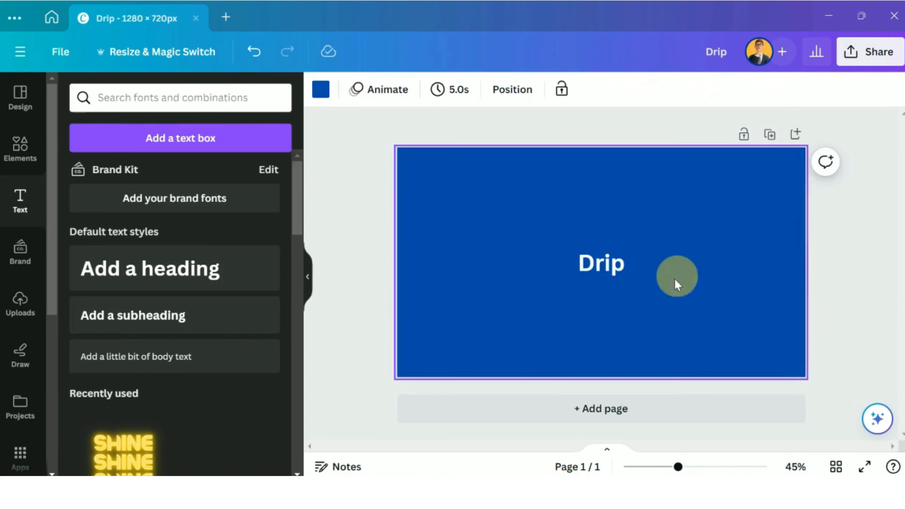
Step: Find the Nexa Script font and apply it to the "Drip" heading
{"action": "left_click", "coordinate": [605, 267]}
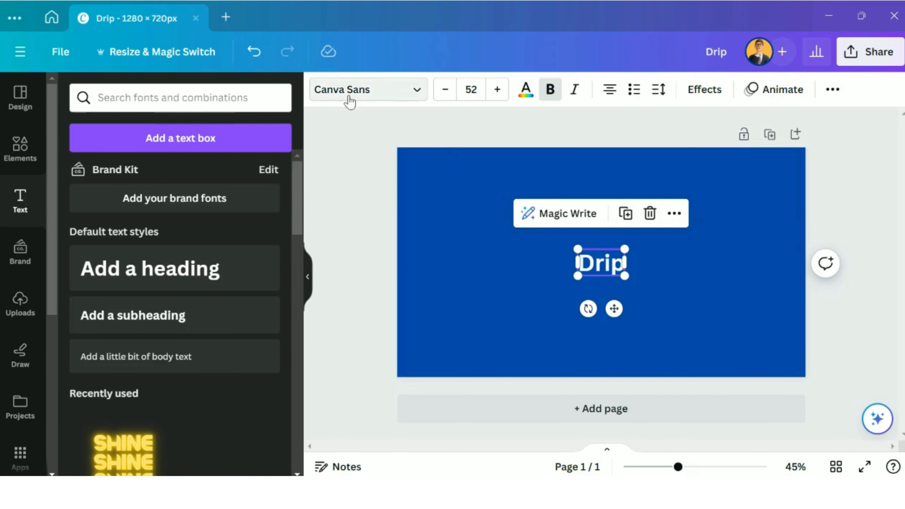
{"action": "left_click", "coordinate": [381, 100]}
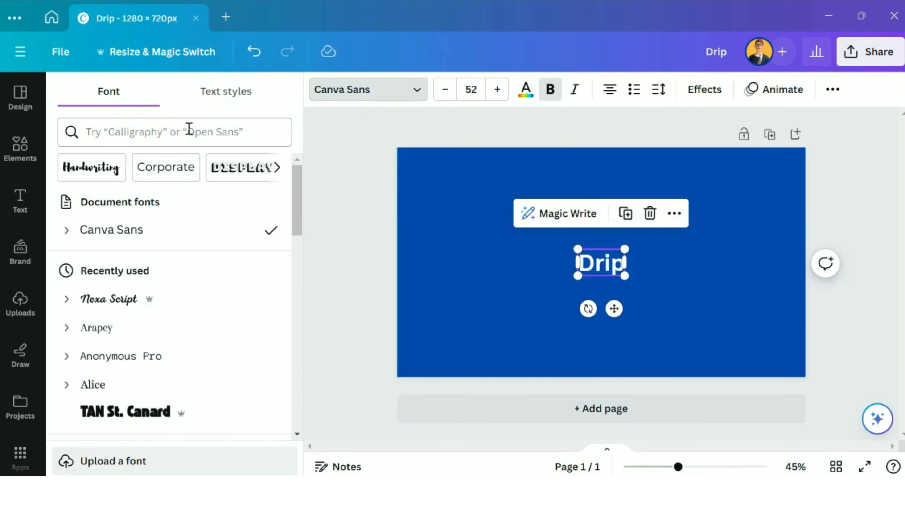
{"action": "scroll", "coordinate": [229, 238], "scroll_direction": "down", "scroll_amount": 15}
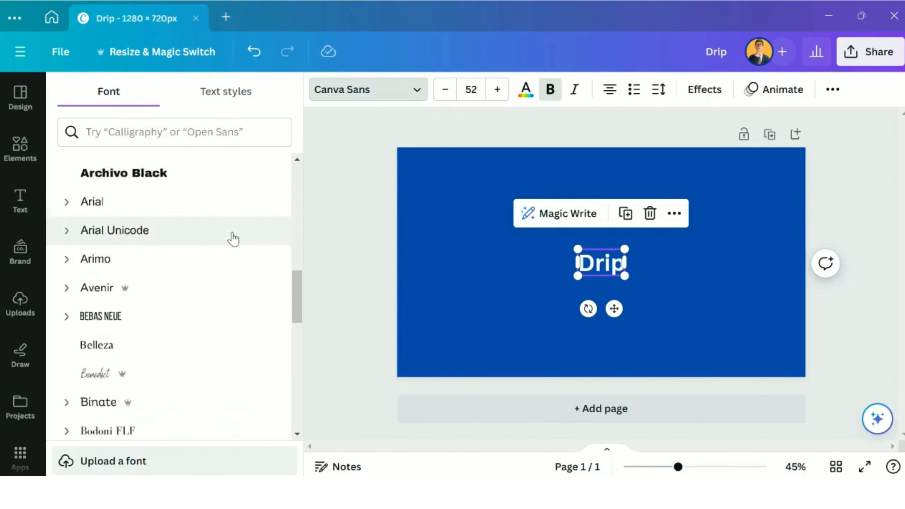
{"action": "scroll", "coordinate": [233, 243], "scroll_direction": "down", "scroll_amount": 12}
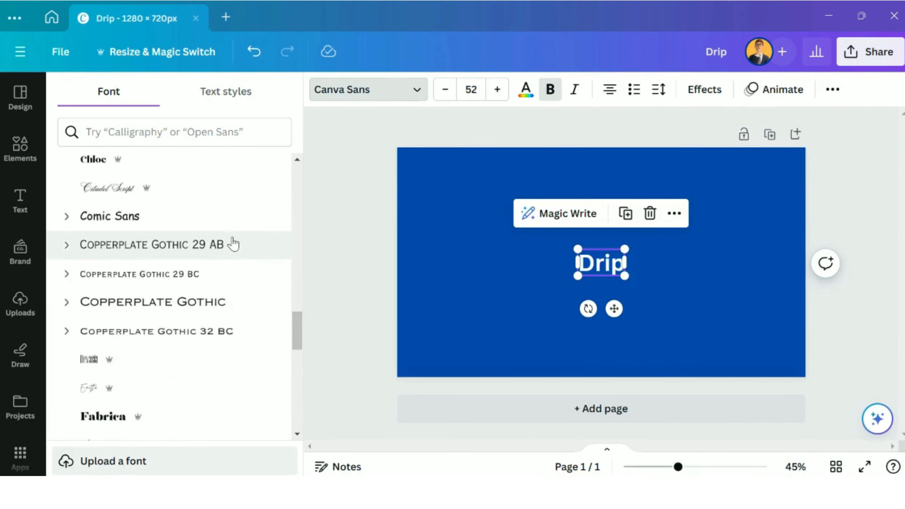
{"action": "scroll", "coordinate": [233, 243], "scroll_direction": "down", "scroll_amount": 10}
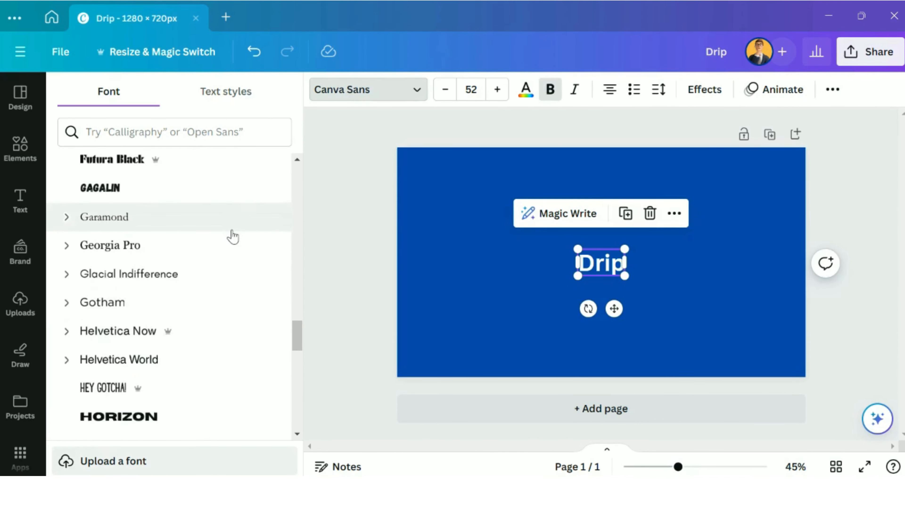
{"action": "scroll", "coordinate": [233, 235], "scroll_direction": "down", "scroll_amount": 10}
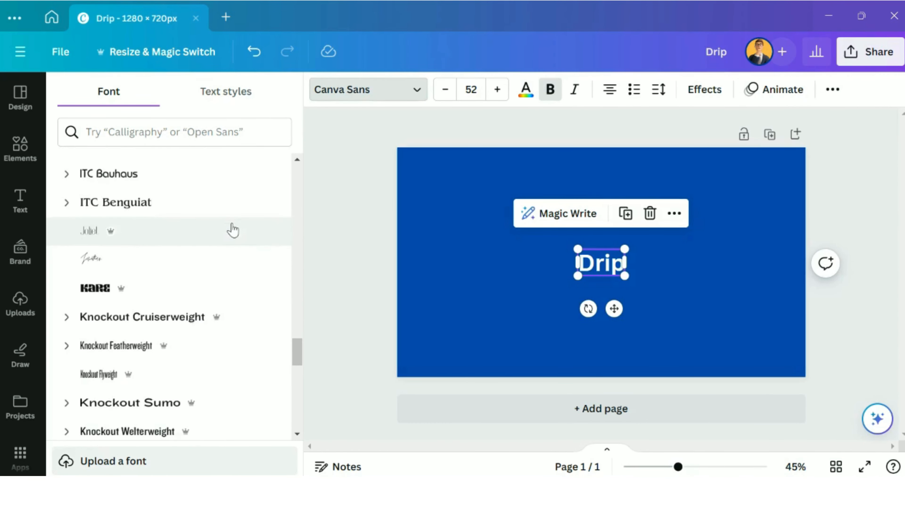
{"action": "left_click", "coordinate": [194, 133]}
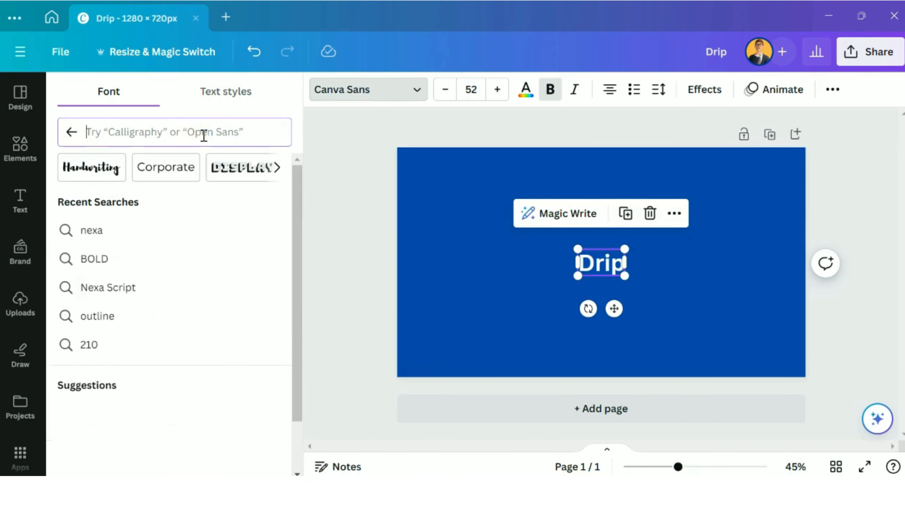
{"action": "type", "text": "Nexa Script"}
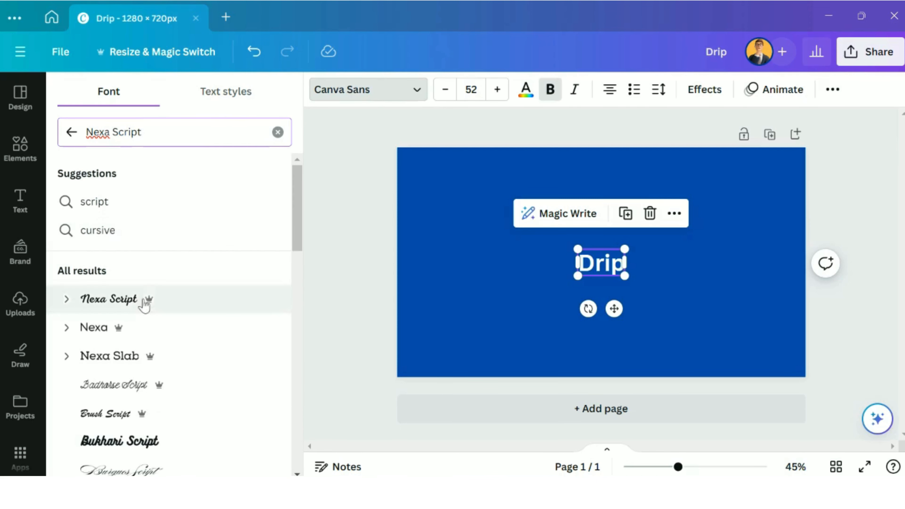
{"action": "left_click", "coordinate": [145, 303]}
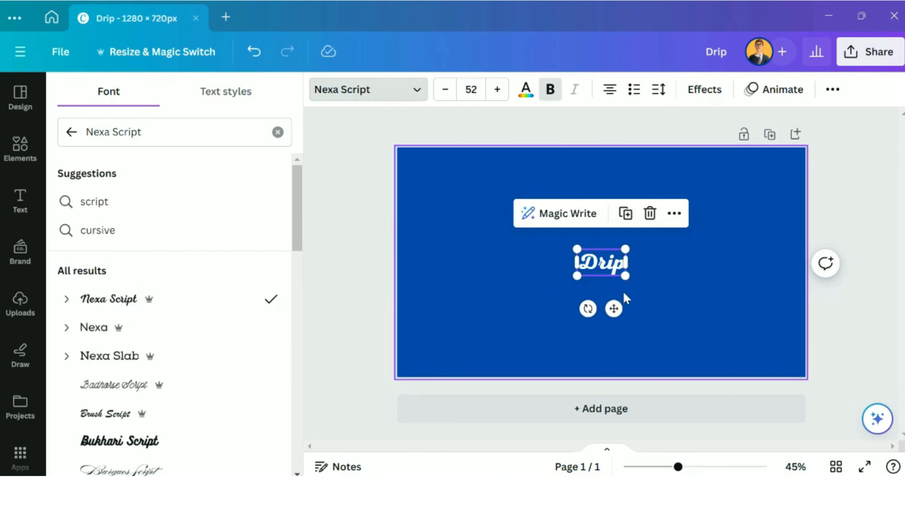
{"action": "left_click", "coordinate": [634, 294]}
Step: Enlarge the "Drip" heading to about font size 360 and center it so it fills most of the page
{"action": "left_click", "coordinate": [584, 257]}
{"action": "left_click_drag", "start_coordinate": [577, 249], "coordinate": [438, 194]}
{"action": "left_click_drag", "start_coordinate": [625, 275], "coordinate": [760, 350]}
{"action": "left_click_drag", "start_coordinate": [456, 186], "coordinate": [419, 167]}
{"action": "left_click_drag", "start_coordinate": [611, 274], "coordinate": [623, 289]}
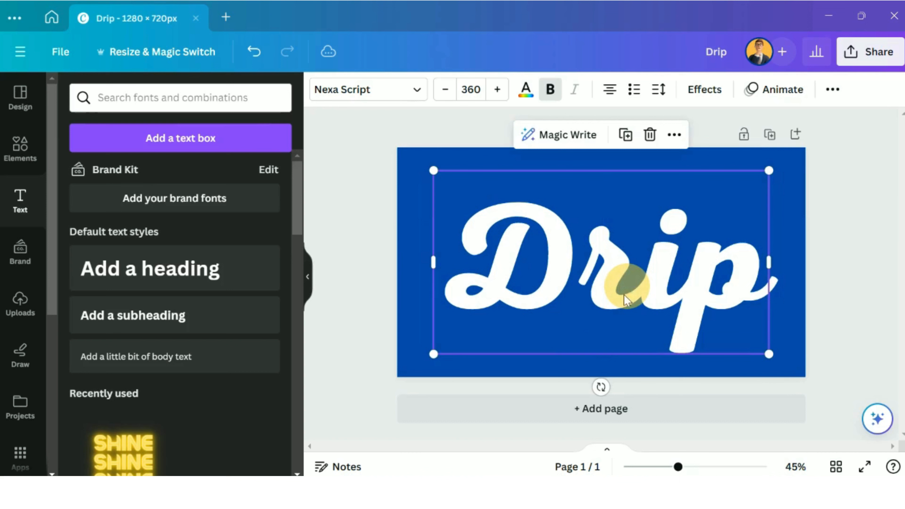
{"action": "left_click", "coordinate": [555, 339]}
{"action": "left_click", "coordinate": [403, 362]}
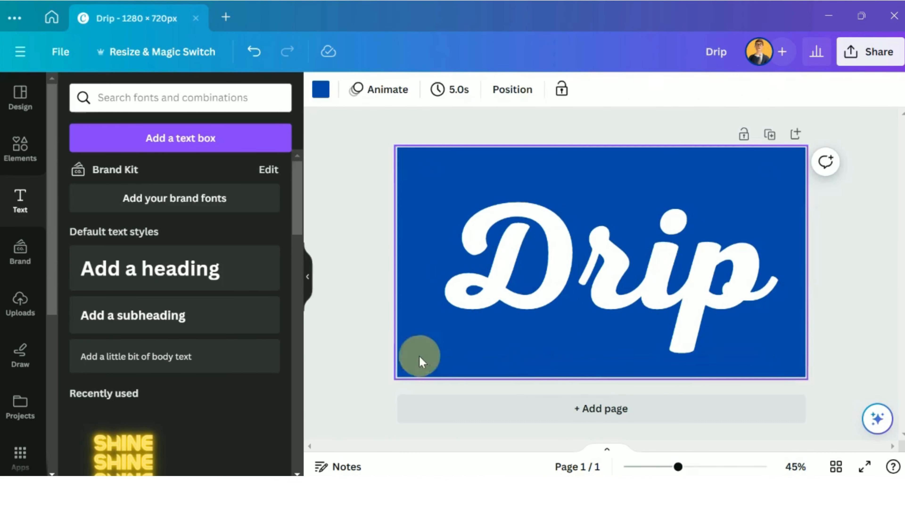
Step: Search the elements library for "drip" and show all of the matching graphics
{"action": "left_click", "coordinate": [20, 157]}
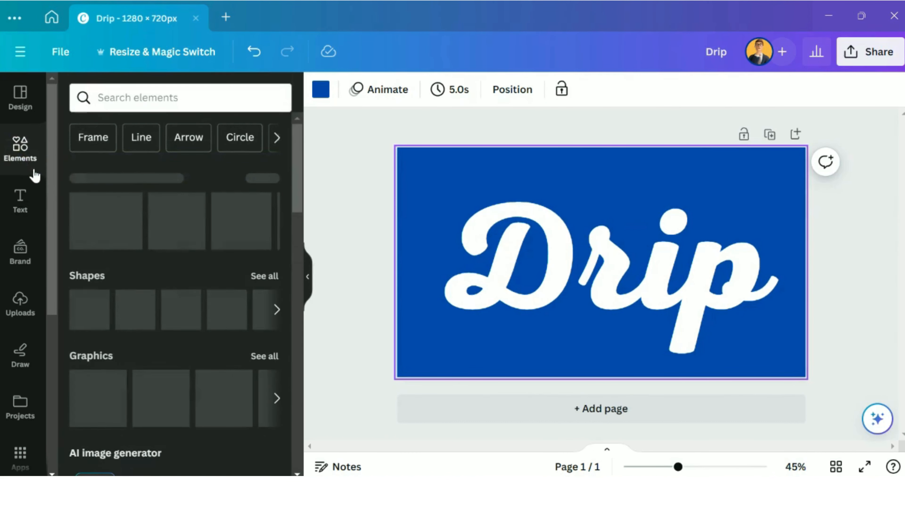
{"action": "left_click", "coordinate": [127, 99]}
{"action": "type", "text": "drip"}
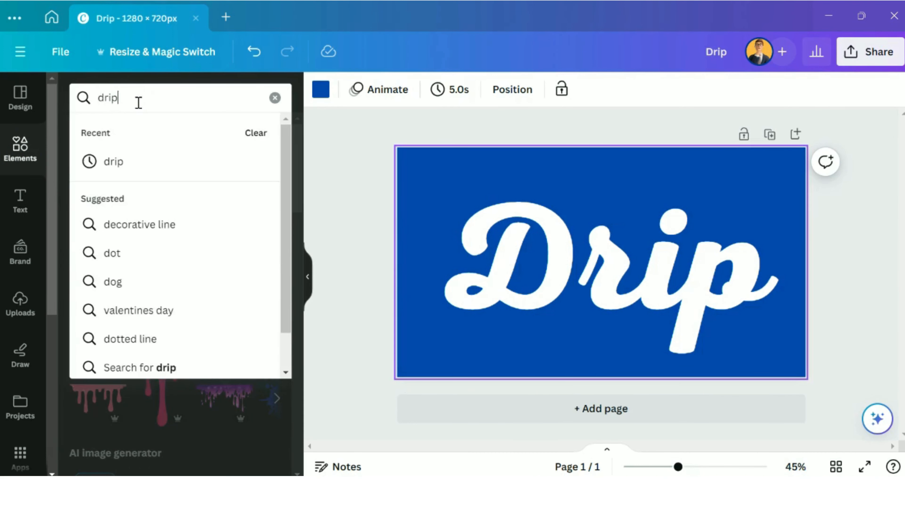
{"action": "key", "text": "Return"}
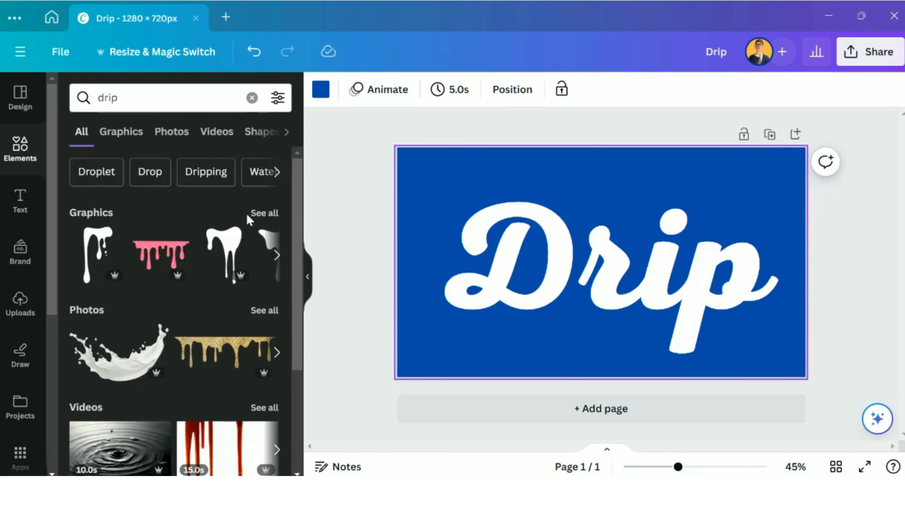
{"action": "left_click", "coordinate": [275, 216]}
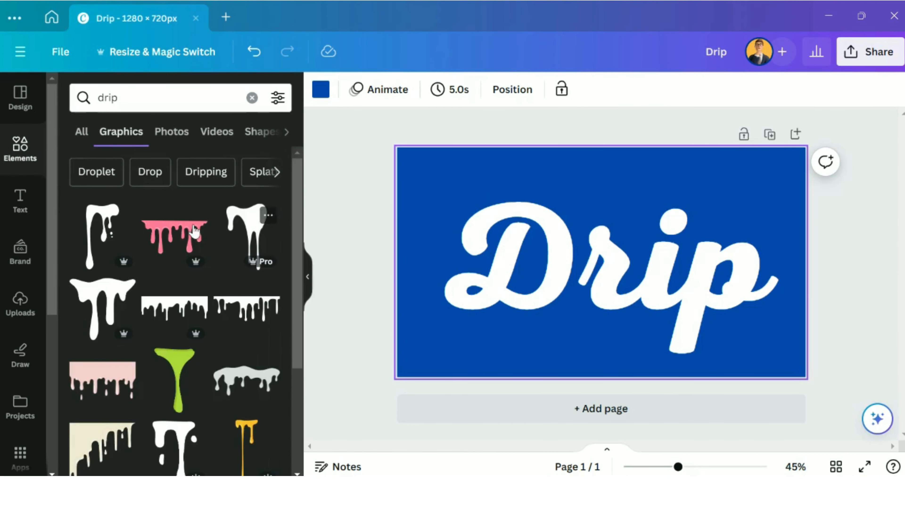
Step: Insert the first drip graphic, the one with one long streak and small droplets, and recolor it white
{"action": "left_click", "coordinate": [103, 220]}
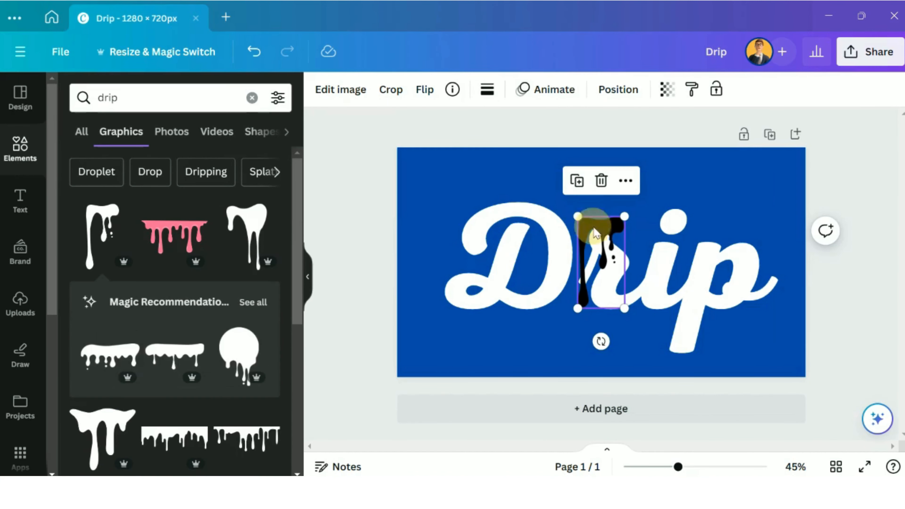
{"action": "left_click", "coordinate": [486, 93]}
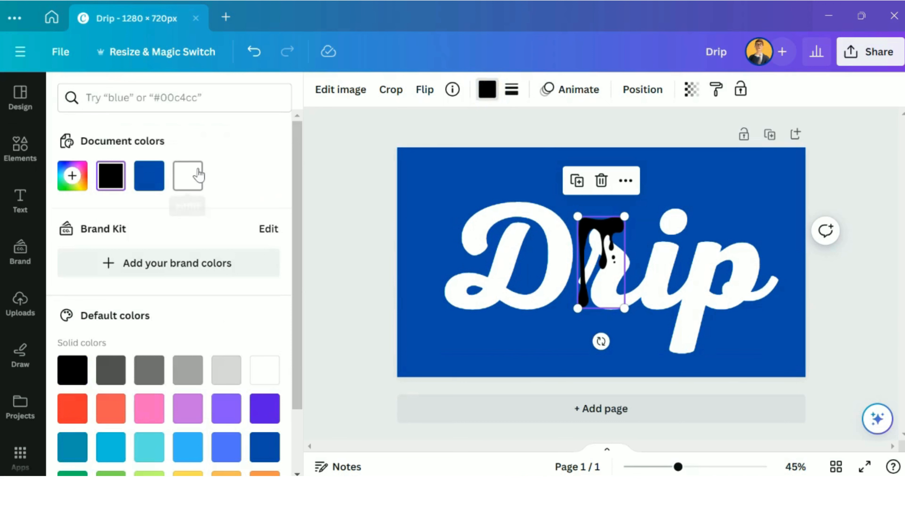
{"action": "left_click", "coordinate": [188, 175]}
Step: Shrink the white drip graphic to about half size and attach it to the lower edge of the letter D
{"action": "left_click_drag", "start_coordinate": [589, 233], "coordinate": [518, 262]}
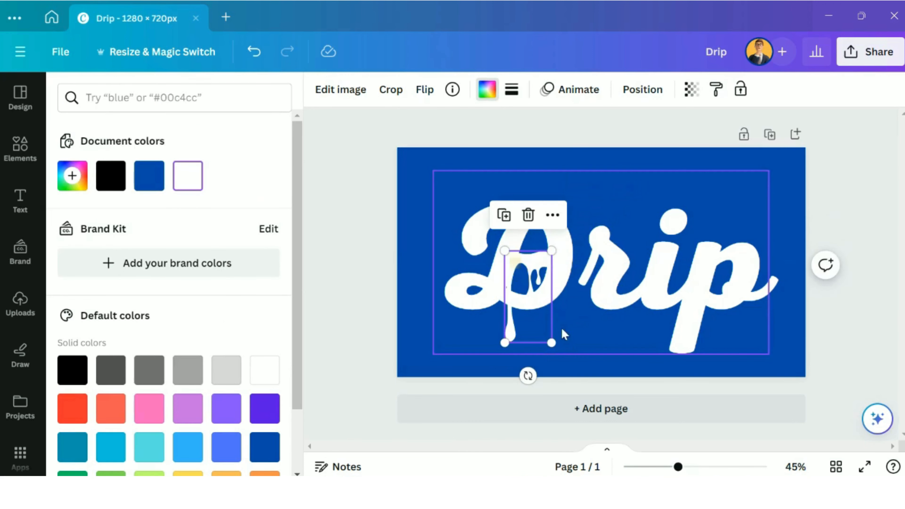
{"action": "left_click_drag", "start_coordinate": [550, 343], "coordinate": [530, 296]}
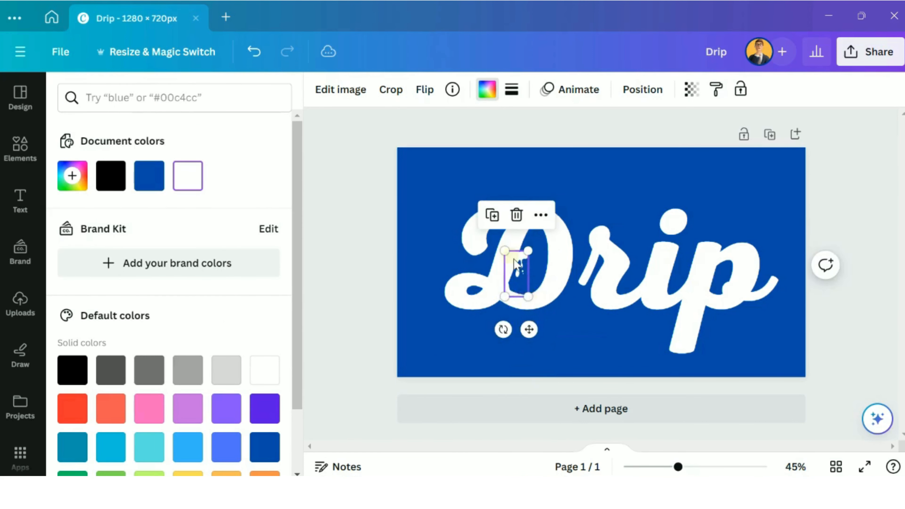
{"action": "left_click_drag", "start_coordinate": [511, 257], "coordinate": [530, 302]}
{"action": "left_click", "coordinate": [576, 329]}
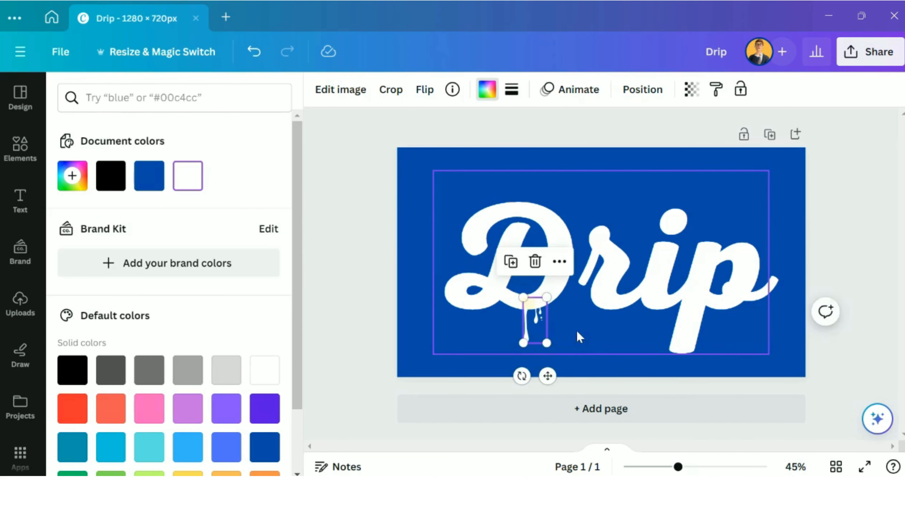
{"action": "left_click", "coordinate": [537, 317]}
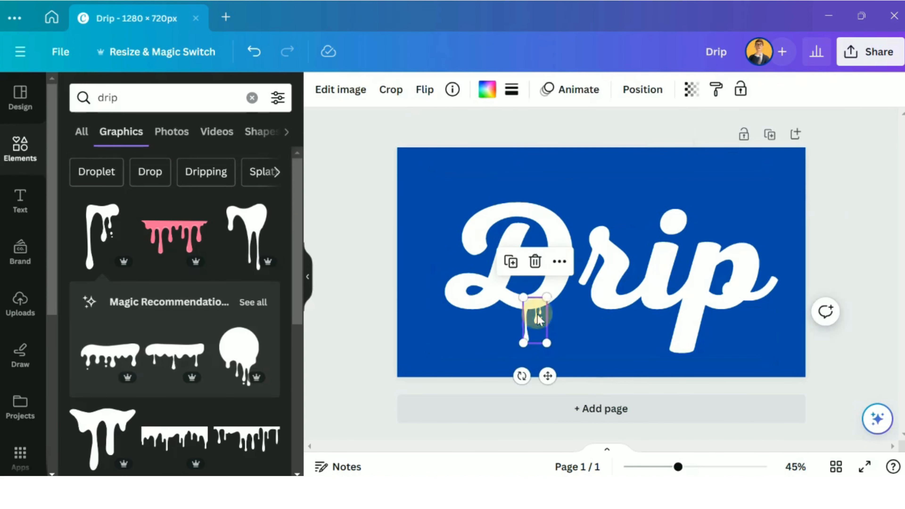
Step: Insert the third drip graphic, recolor it white, shrink it to about half size, and attach it under the D's lower-left curl
{"action": "left_click", "coordinate": [265, 206]}
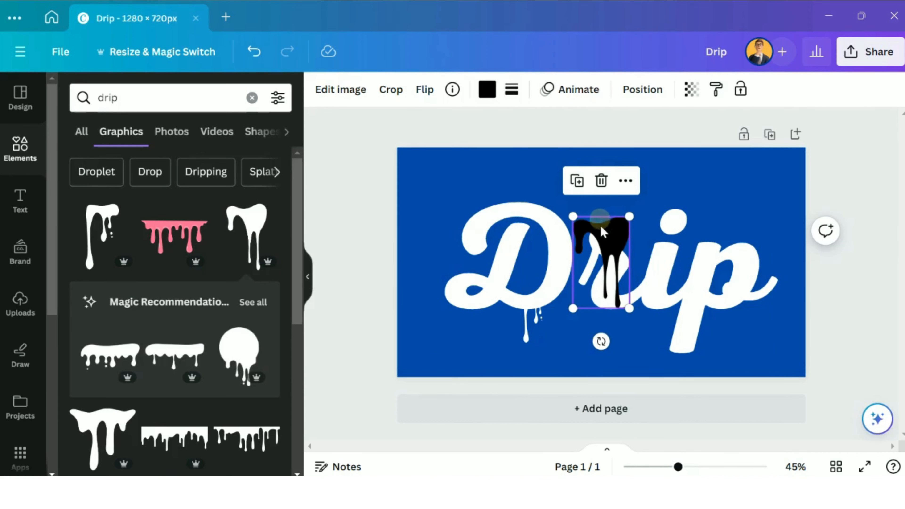
{"action": "left_click", "coordinate": [486, 90]}
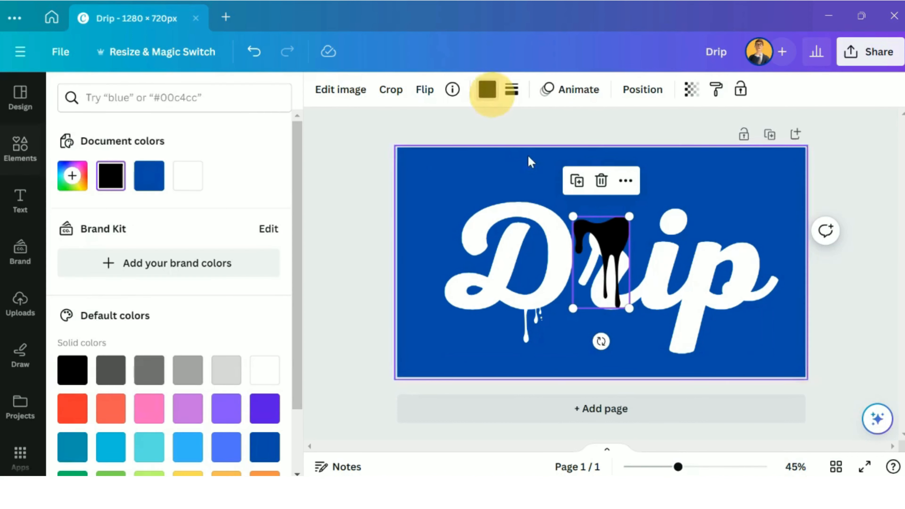
{"action": "left_click", "coordinate": [188, 176]}
{"action": "left_click_drag", "start_coordinate": [615, 241], "coordinate": [480, 306]}
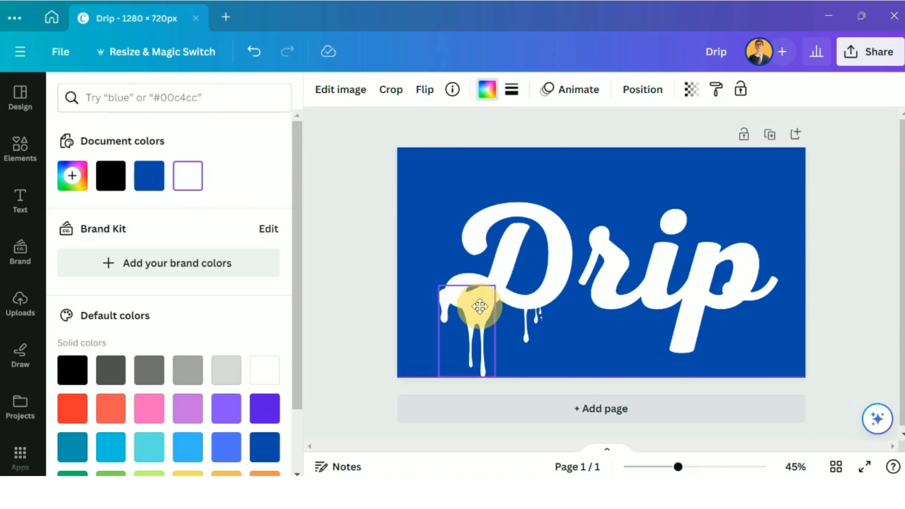
{"action": "left_click_drag", "start_coordinate": [494, 375], "coordinate": [475, 309]}
{"action": "left_click", "coordinate": [430, 334]}
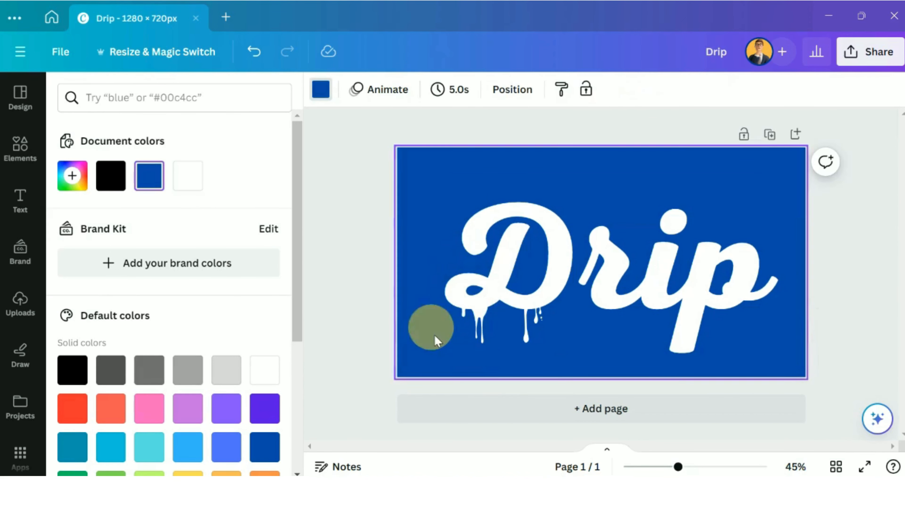
Step: Insert the drip graphic with separate droplets on both sides from the recently used elements and recolor it white
{"action": "left_click", "coordinate": [479, 316]}
{"action": "left_click", "coordinate": [21, 148]}
{"action": "left_click", "coordinate": [252, 95]}
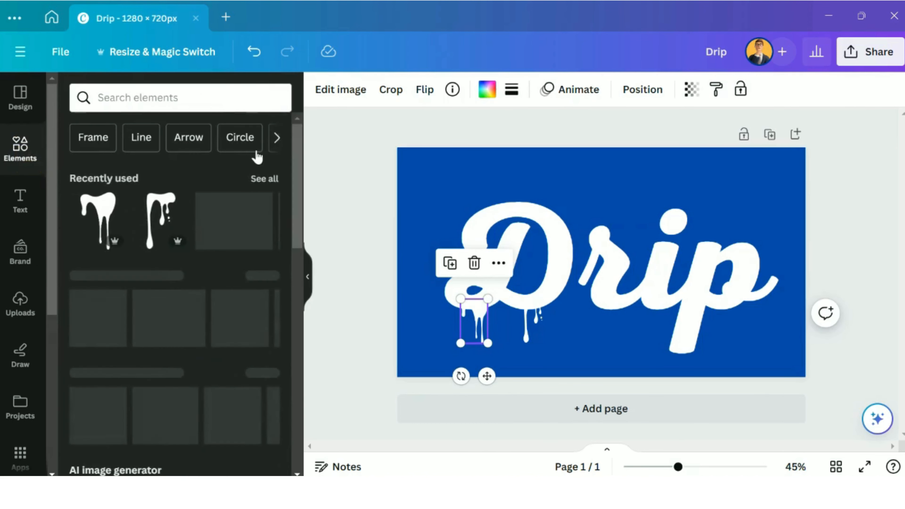
{"action": "left_click", "coordinate": [264, 179]}
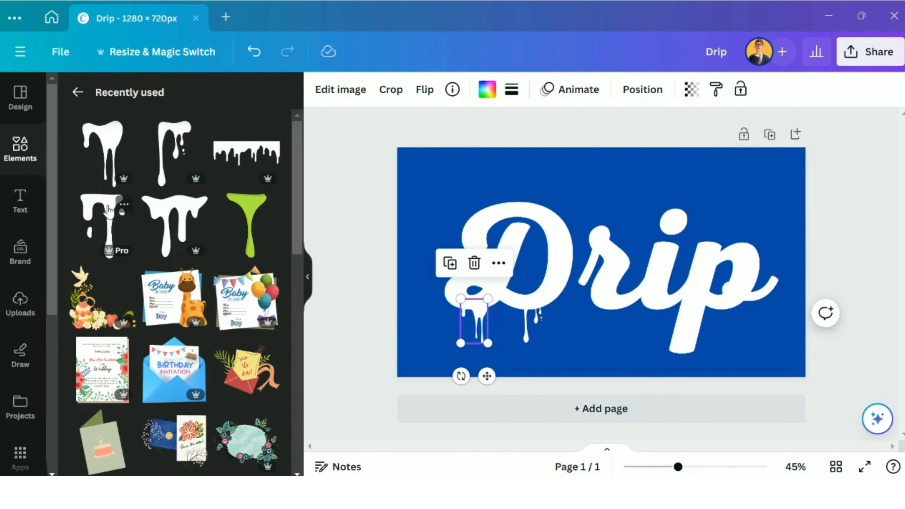
{"action": "left_click", "coordinate": [109, 210]}
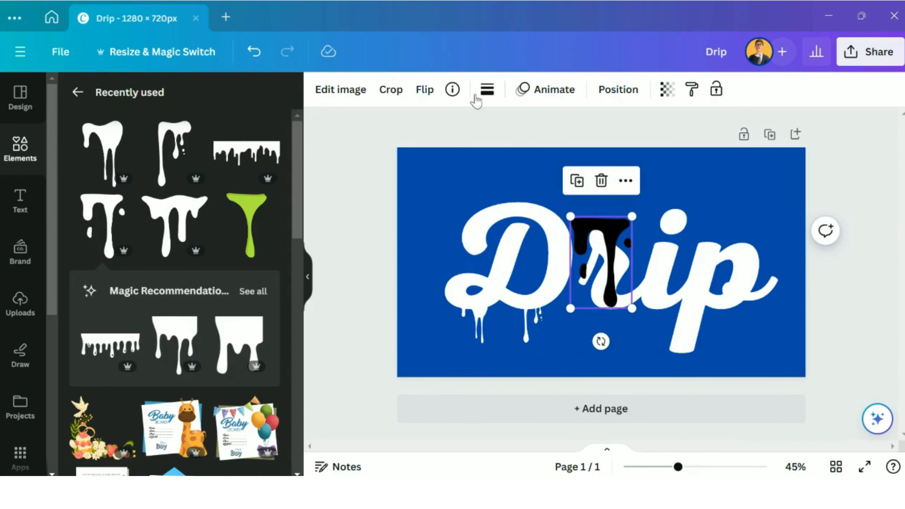
{"action": "left_click", "coordinate": [486, 93]}
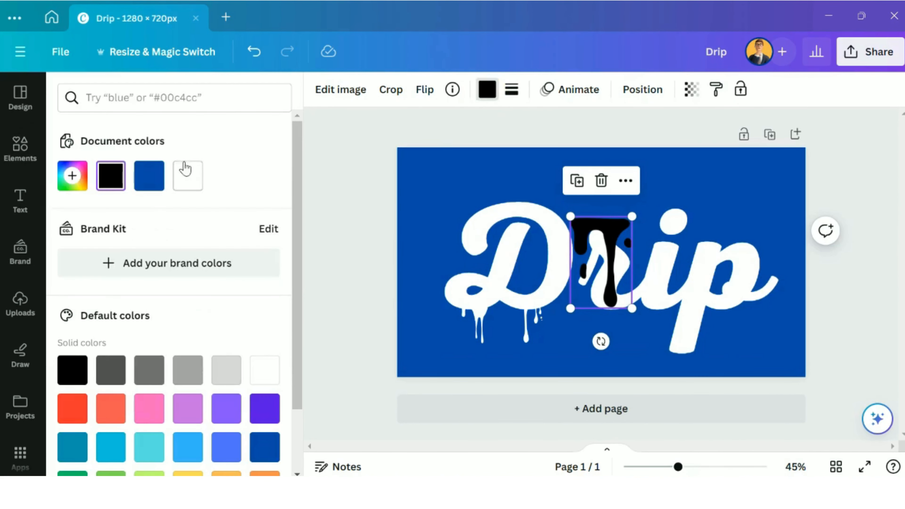
{"action": "left_click", "coordinate": [188, 175]}
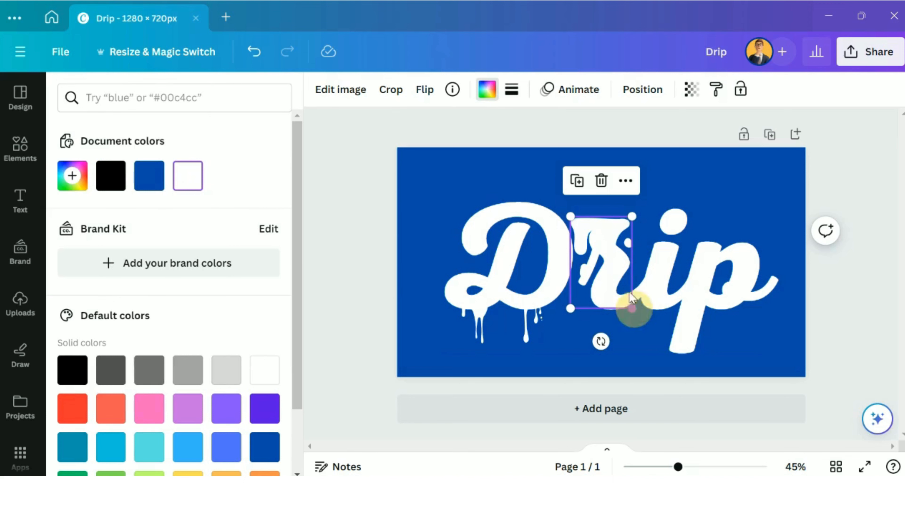
Step: Shrink the white drip with side droplets to about half size and attach it to the lower edge of the letter r
{"action": "left_click_drag", "start_coordinate": [632, 309], "coordinate": [601, 262]}
{"action": "left_click_drag", "start_coordinate": [582, 224], "coordinate": [614, 306]}
{"action": "left_click", "coordinate": [584, 325]}
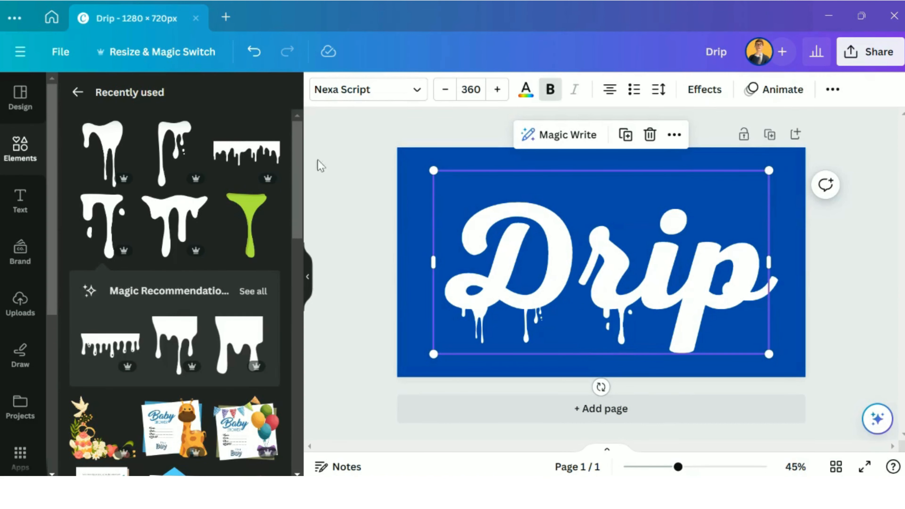
Step: Insert the wide multi-streak drip, recolor it white, shrink it to about half size, and attach it under the p's bowl
{"action": "left_click", "coordinate": [175, 210]}
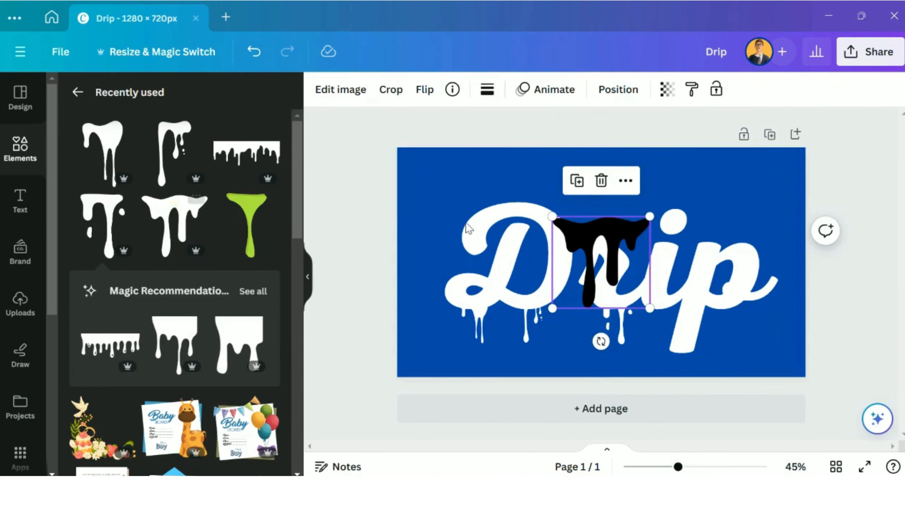
{"action": "left_click_drag", "start_coordinate": [621, 222], "coordinate": [730, 317]}
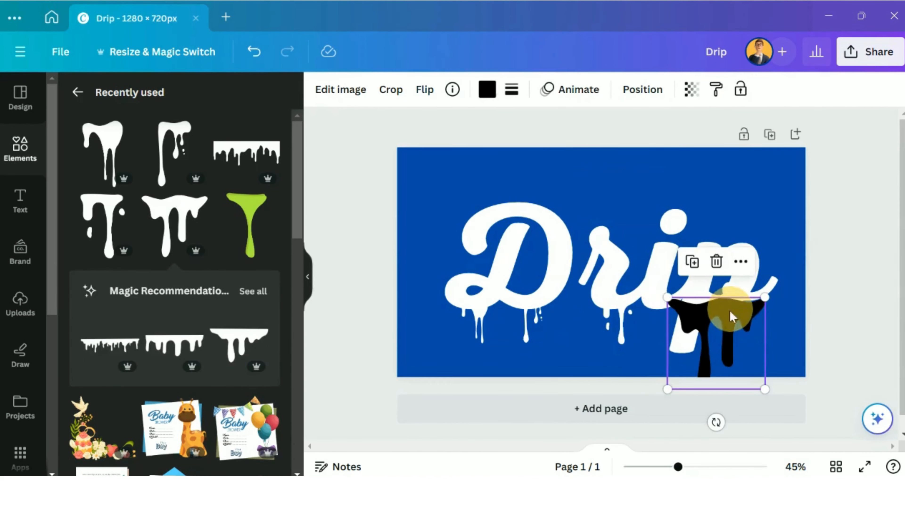
{"action": "left_click", "coordinate": [486, 89]}
{"action": "left_click", "coordinate": [192, 175]}
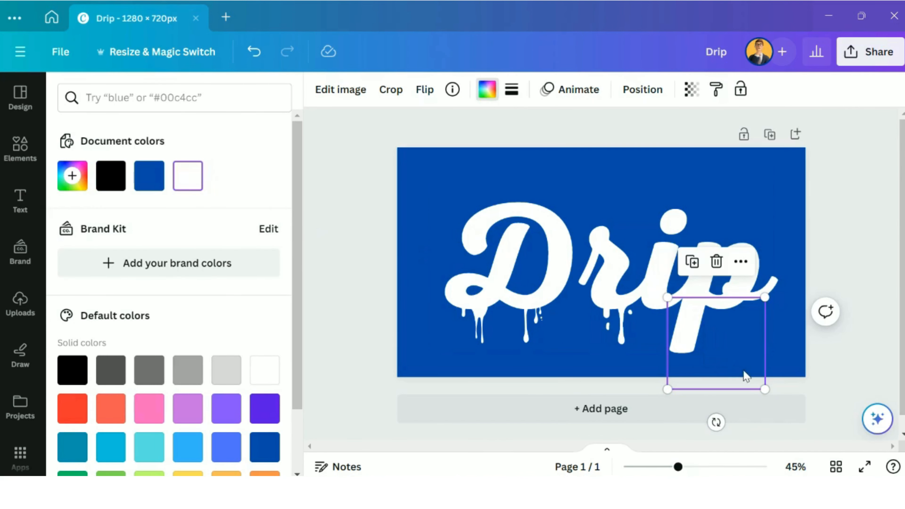
{"action": "left_click_drag", "start_coordinate": [765, 389], "coordinate": [718, 342]}
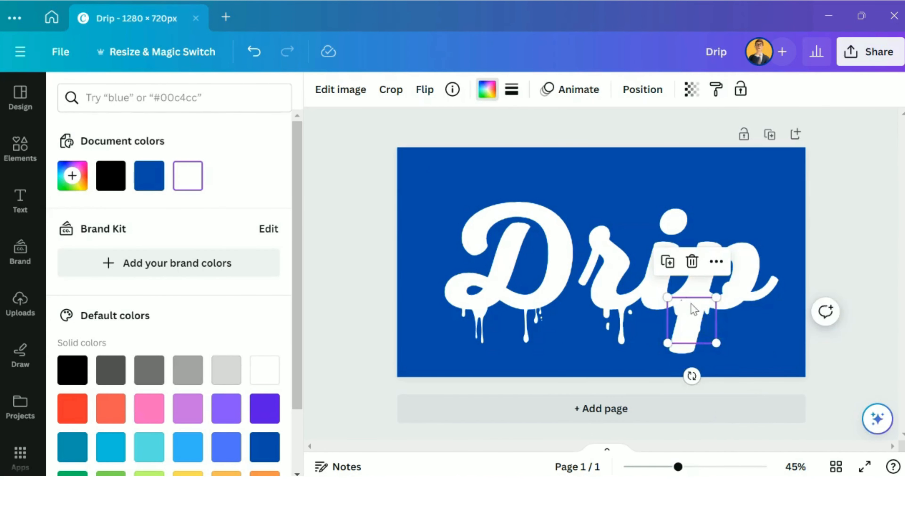
{"action": "left_click_drag", "start_coordinate": [689, 307], "coordinate": [716, 304]}
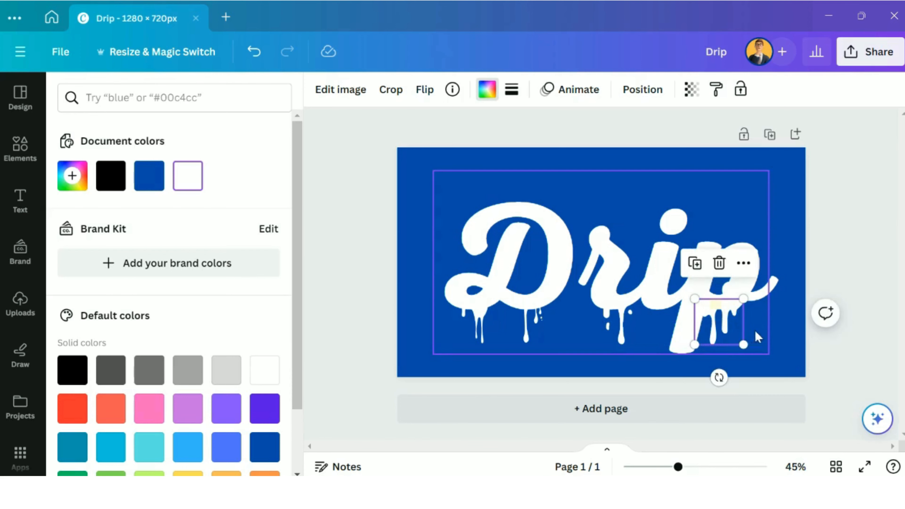
{"action": "left_click", "coordinate": [764, 330]}
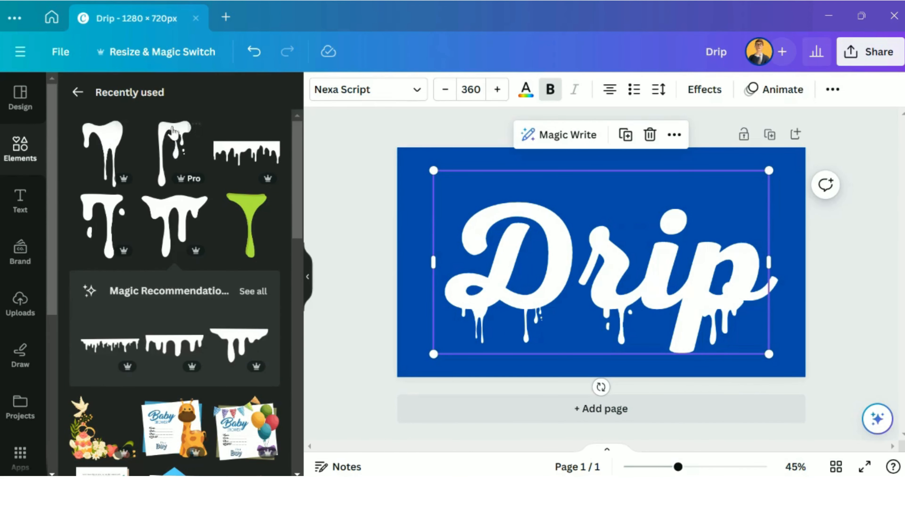
Step: Insert the long-streak drip with small droplets again, attach it at about half size under the letter i, and recolor it white
{"action": "left_click", "coordinate": [151, 144]}
{"action": "mouse_move", "coordinate": [604, 250]}
{"action": "left_mouse_down"}
{"action": "mouse_move", "coordinate": [631, 250]}
{"action": "mouse_move", "coordinate": [665, 310]}
{"action": "mouse_move", "coordinate": [664, 301]}
{"action": "left_mouse_up"}
{"action": "left_click", "coordinate": [486, 89]}
{"action": "left_click", "coordinate": [197, 172]}
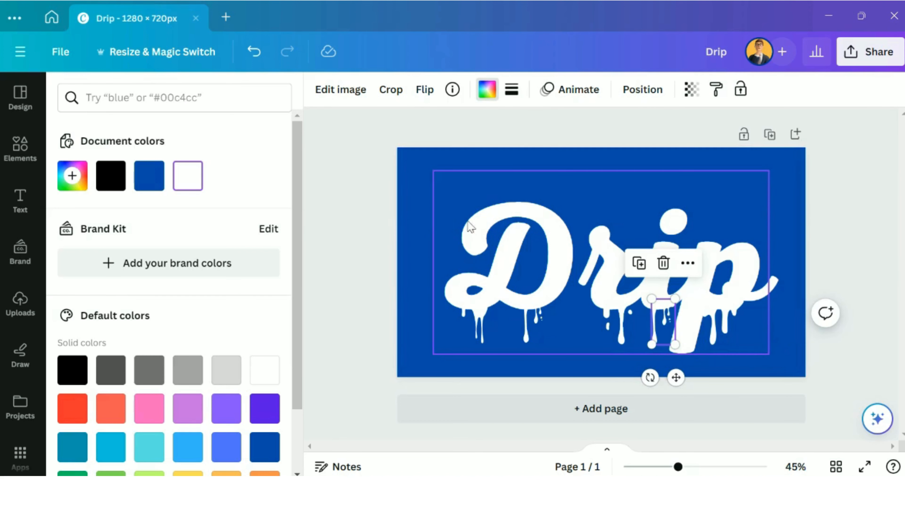
Step: Insert the green single-streak drip from the recently used elements and recolor both of its green shades white
{"action": "left_click", "coordinate": [477, 319]}
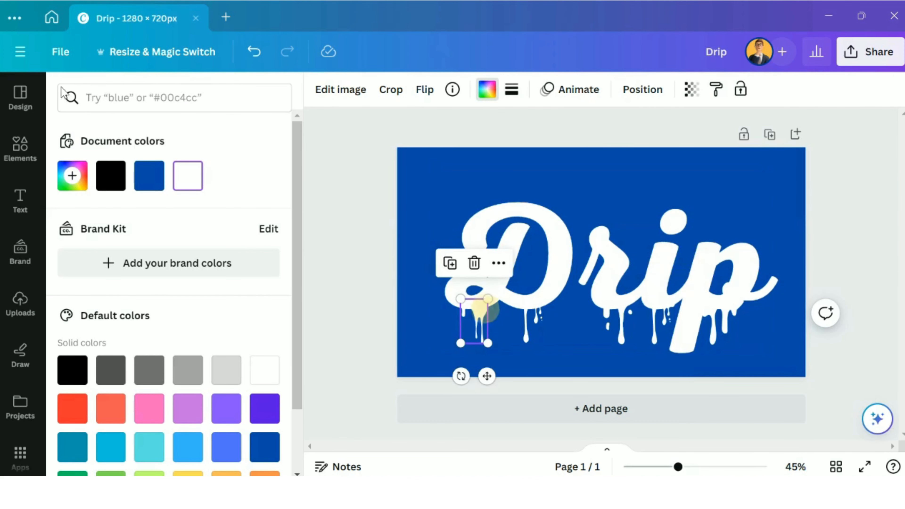
{"action": "left_click", "coordinate": [20, 148]}
{"action": "left_click", "coordinate": [258, 176]}
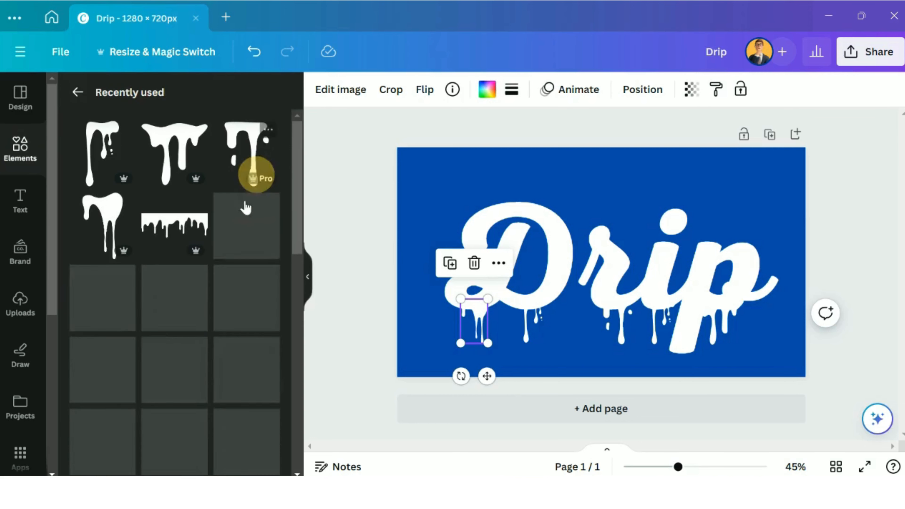
{"action": "left_click", "coordinate": [251, 209]}
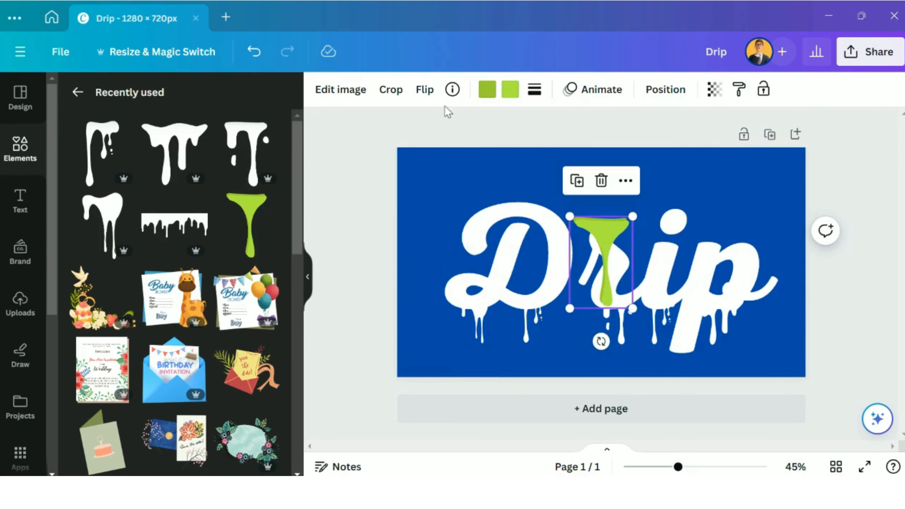
{"action": "left_click", "coordinate": [511, 88]}
{"action": "left_click", "coordinate": [226, 176]}
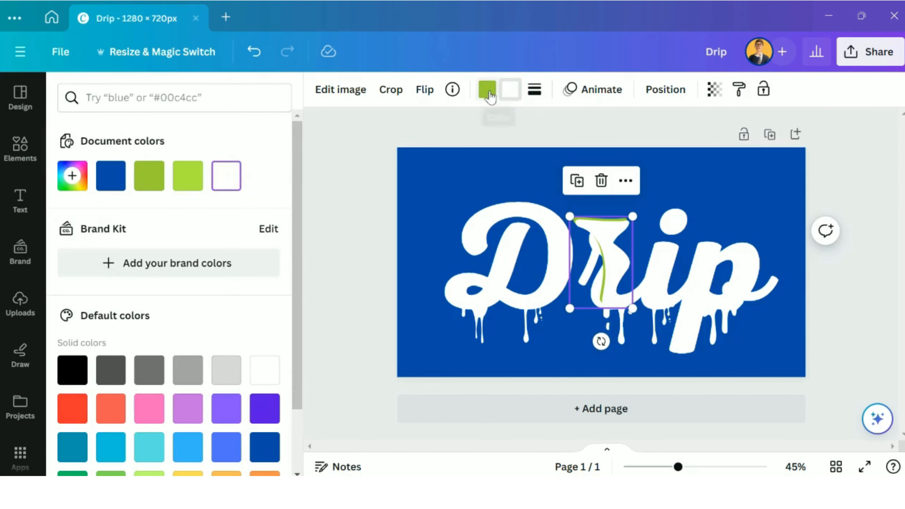
{"action": "left_click", "coordinate": [487, 89]}
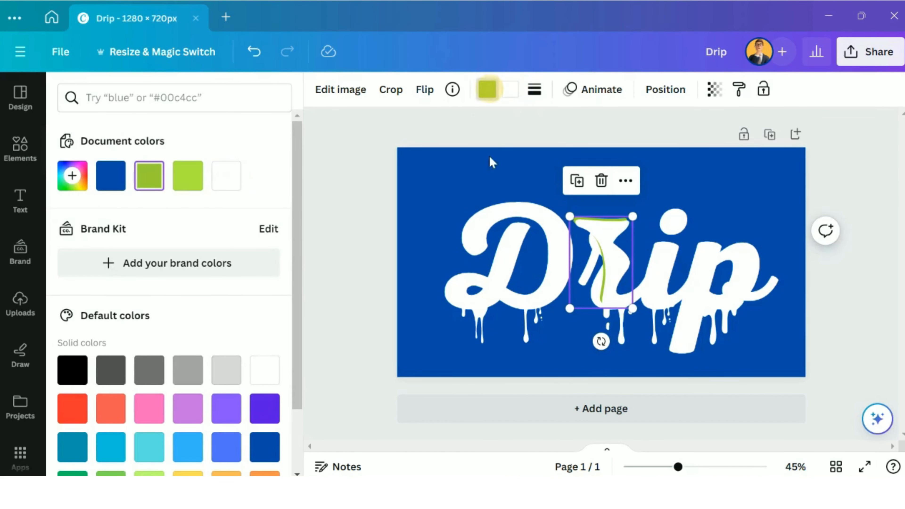
{"action": "left_click", "coordinate": [487, 91]}
{"action": "left_click", "coordinate": [486, 92]}
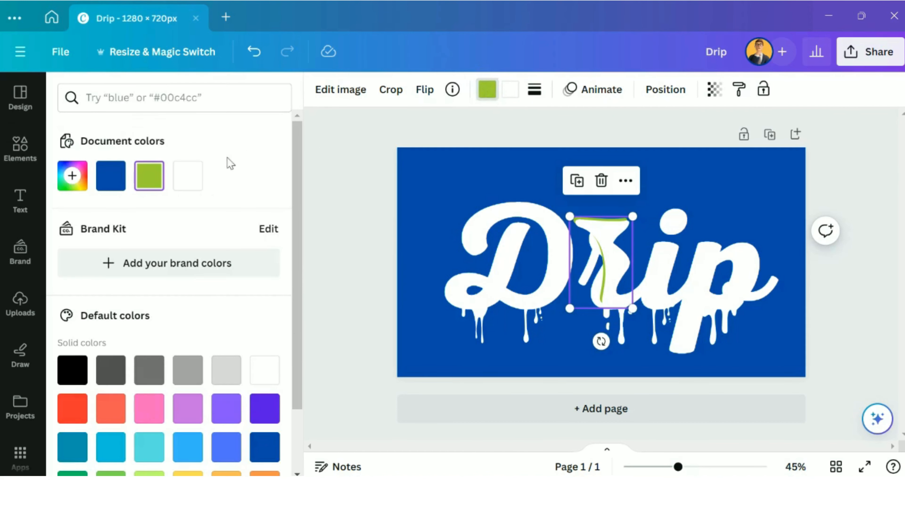
{"action": "left_click", "coordinate": [191, 176]}
Step: Shrink the white single-streak drip to less than half size and attach it beneath the D's upper-left curl
{"action": "left_click_drag", "start_coordinate": [602, 250], "coordinate": [475, 254]}
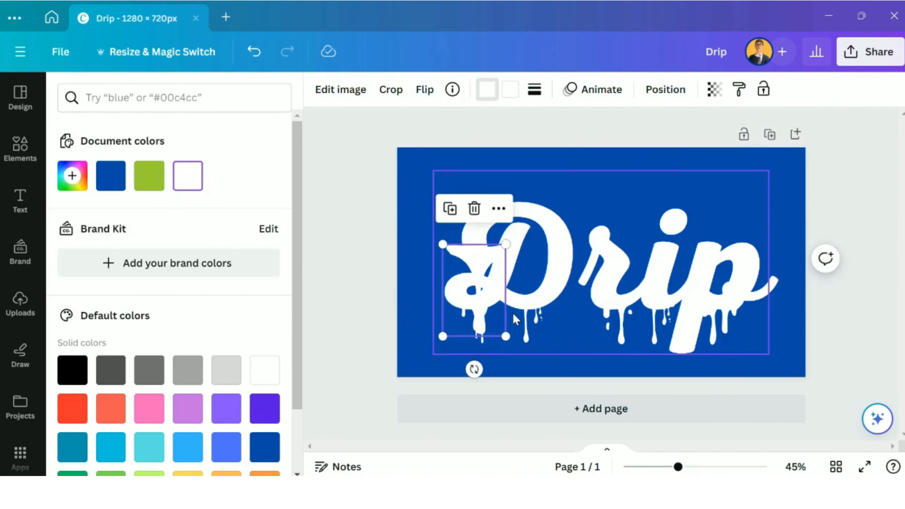
{"action": "left_click_drag", "start_coordinate": [506, 336], "coordinate": [477, 245]}
{"action": "left_click", "coordinate": [459, 268]}
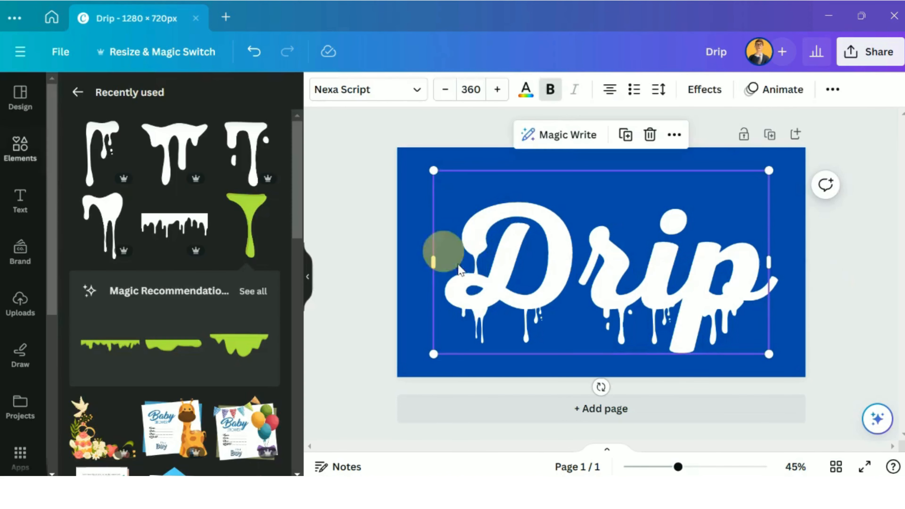
{"action": "left_click", "coordinate": [476, 263]}
{"action": "left_click_drag", "start_coordinate": [490, 285], "coordinate": [476, 250]}
{"action": "left_click", "coordinate": [434, 261]}
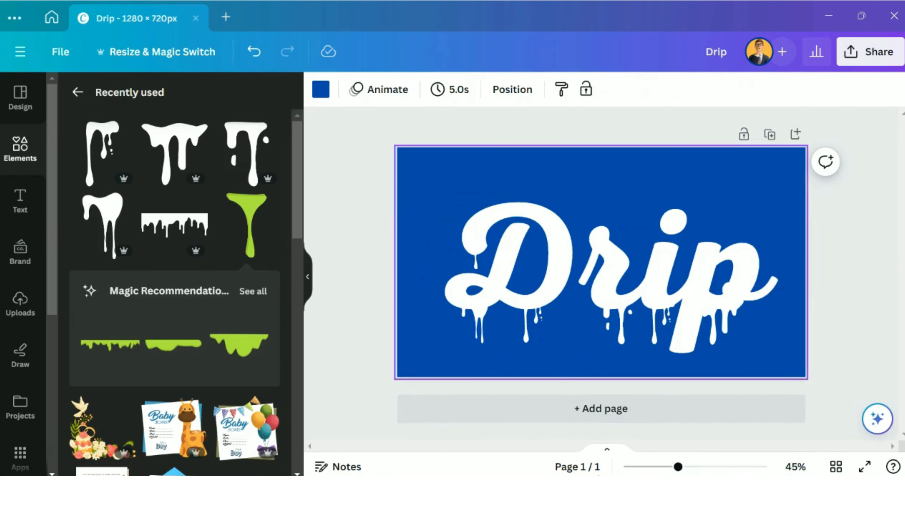
{"action": "left_click", "coordinate": [723, 313]}
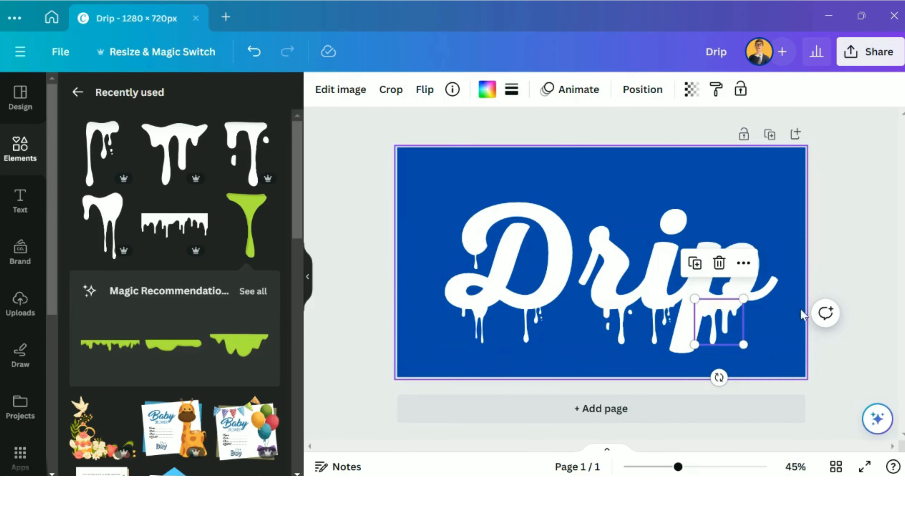
{"action": "left_click", "coordinate": [797, 233]}
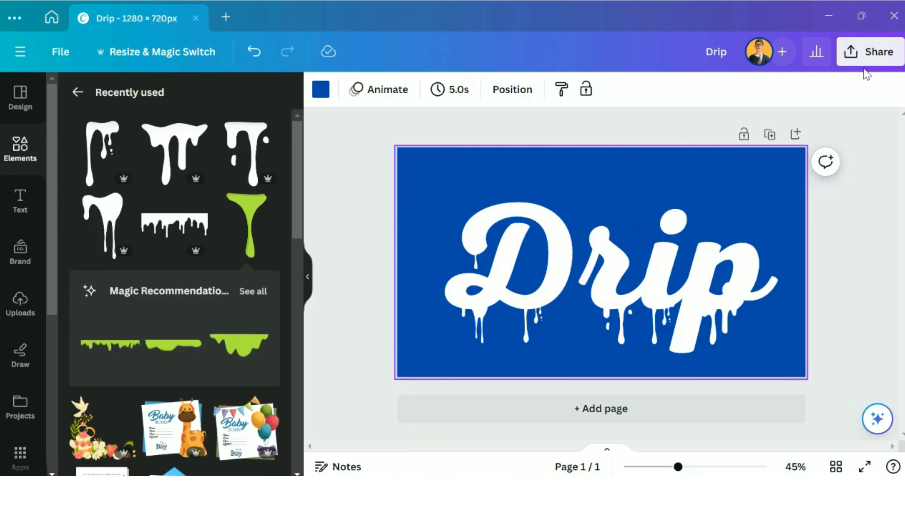
Step: Download the finished design as a PNG at size 1 (1,280 × 720 px)
{"action": "left_click", "coordinate": [868, 54]}
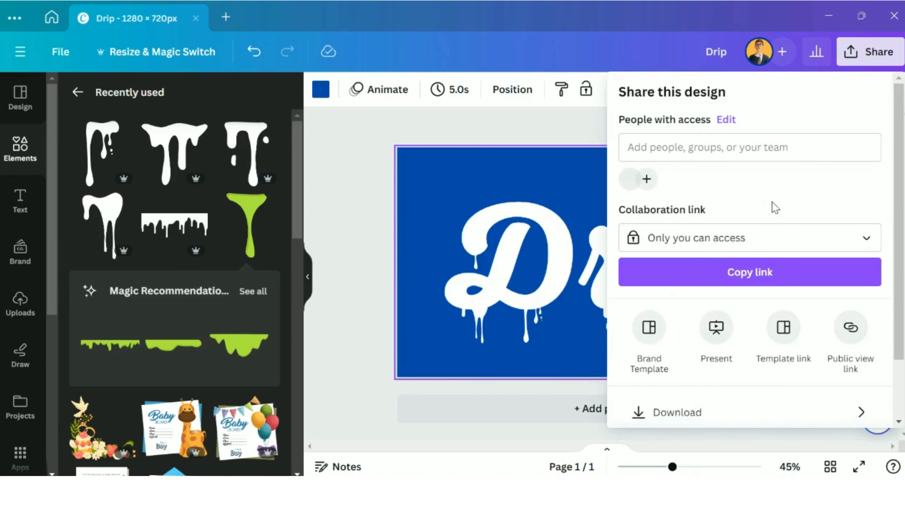
{"action": "scroll", "coordinate": [773, 206], "scroll_direction": "down", "scroll_amount": 2}
{"action": "left_click", "coordinate": [715, 351]}
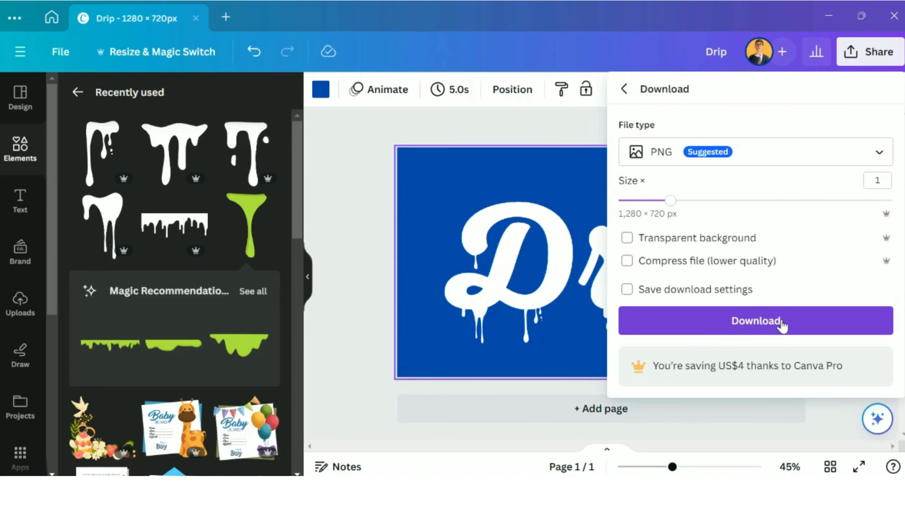
{"action": "left_click", "coordinate": [761, 329]}
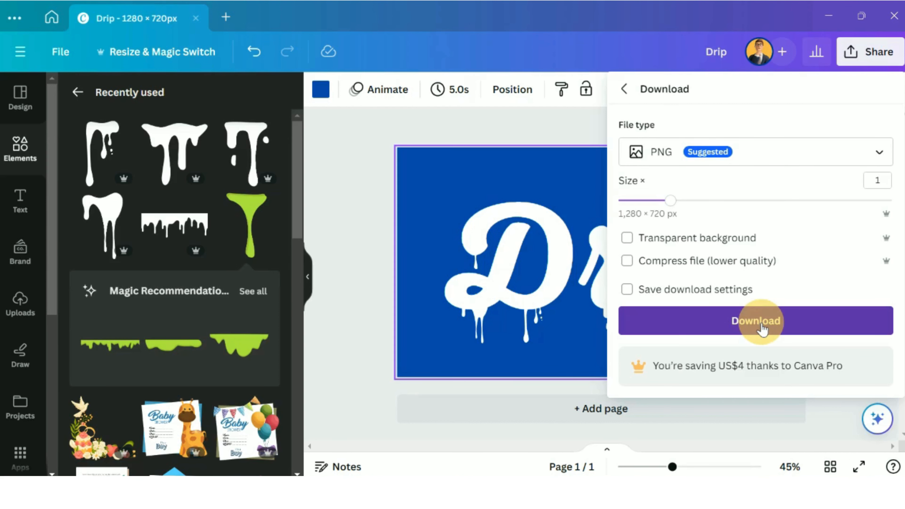